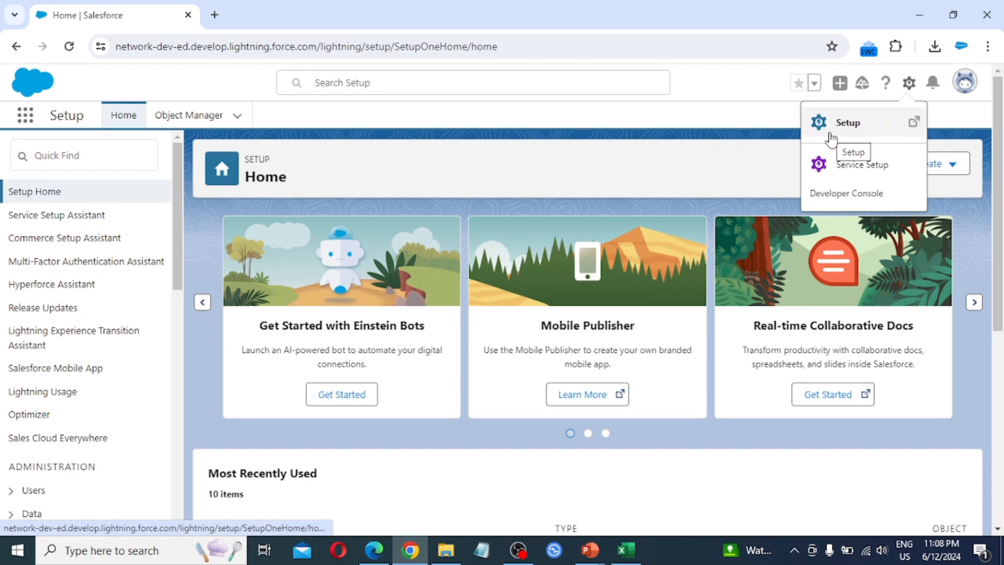
Open Setup and go to the Sharing Settings page under Security.
{"action": "left_click", "coordinate": [842, 130]}
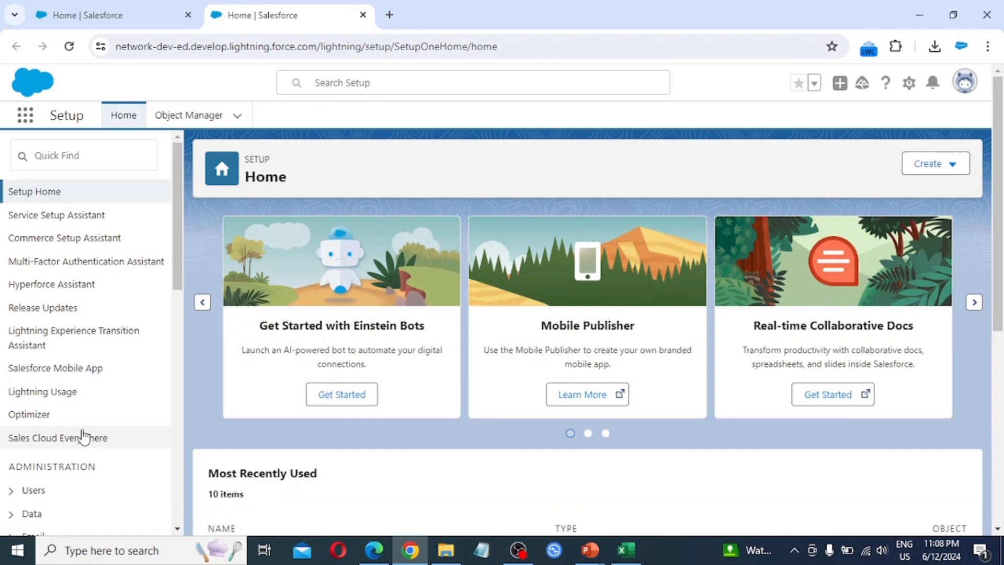
{"action": "scroll", "coordinate": [82, 435], "scroll_direction": "down", "scroll_amount": 12}
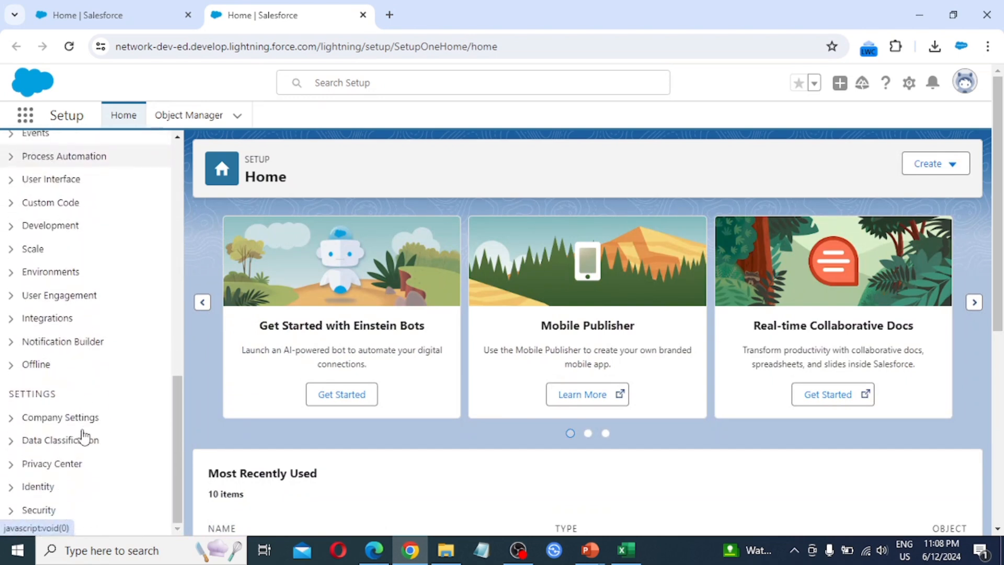
{"action": "scroll", "coordinate": [83, 436], "scroll_direction": "down", "scroll_amount": 1}
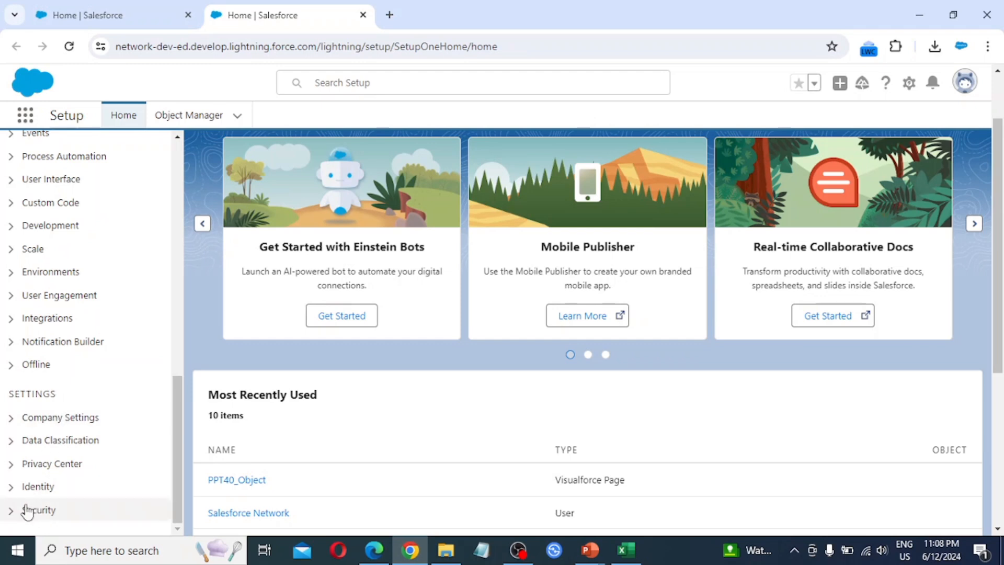
{"action": "left_click", "coordinate": [11, 515]}
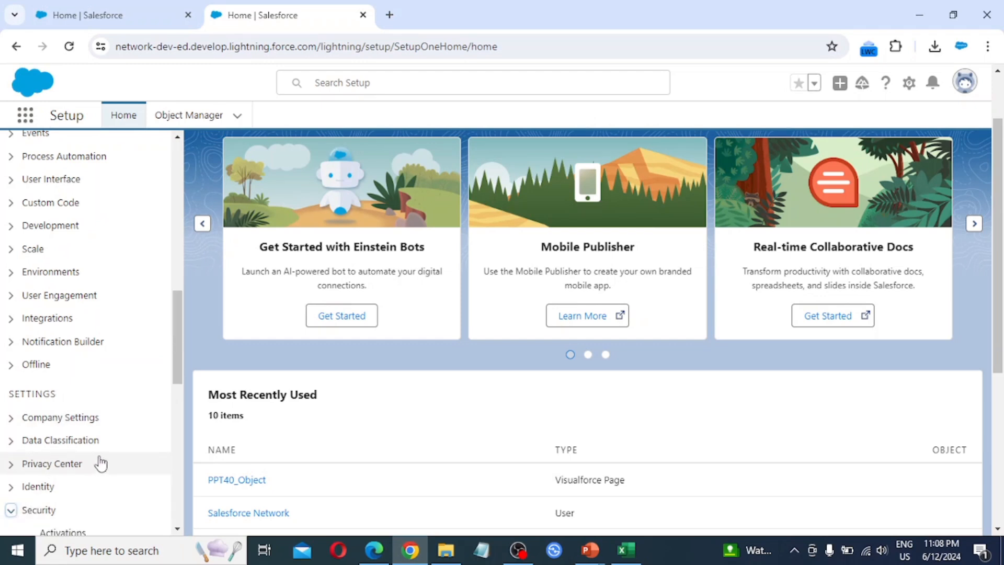
{"action": "scroll", "coordinate": [99, 460], "scroll_direction": "down", "scroll_amount": 3}
{"action": "scroll", "coordinate": [101, 462], "scroll_direction": "down", "scroll_amount": 6}
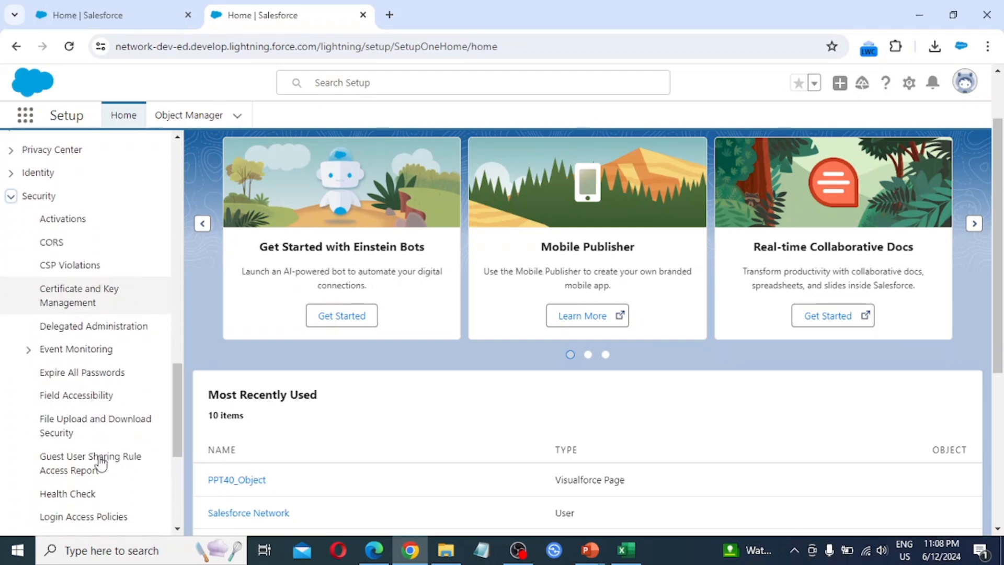
{"action": "scroll", "coordinate": [101, 463], "scroll_direction": "down", "scroll_amount": 3}
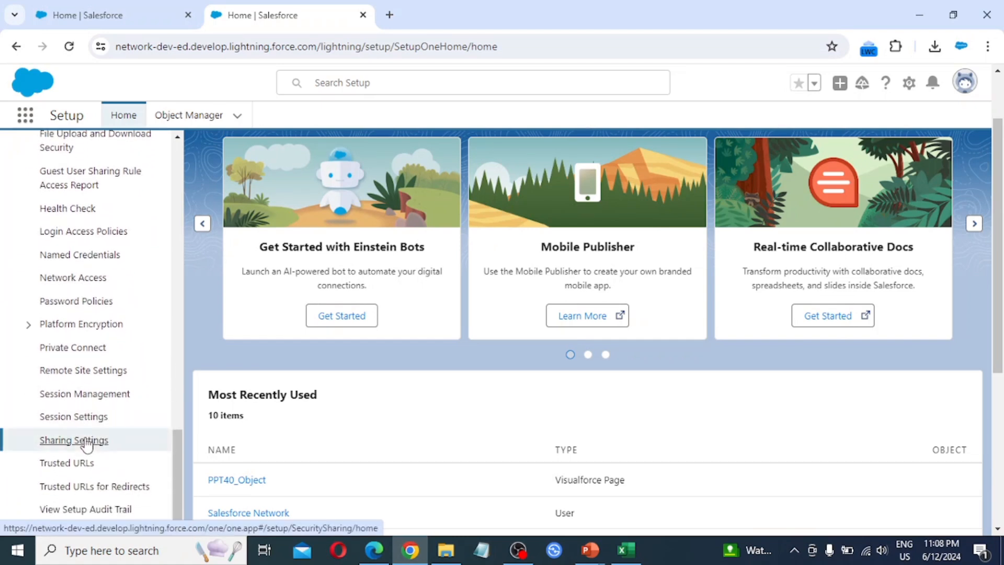
{"action": "left_click", "coordinate": [84, 441]}
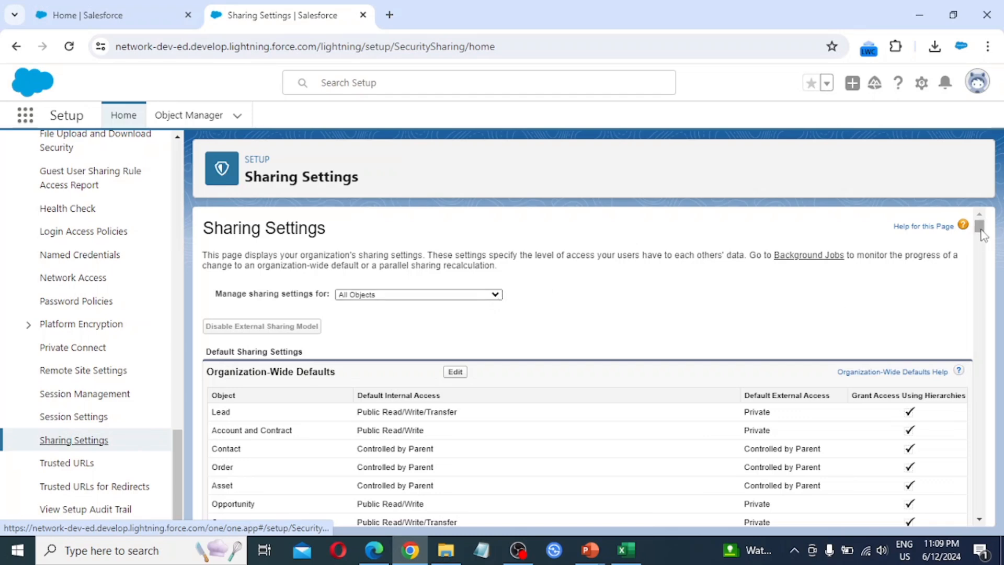
Start a new Student sharing rule, labelled as Student Owner Based Sharing, with the description "Sharing the records basis of Owner".
{"action": "left_click_drag", "start_coordinate": [979, 227], "coordinate": [990, 516]}
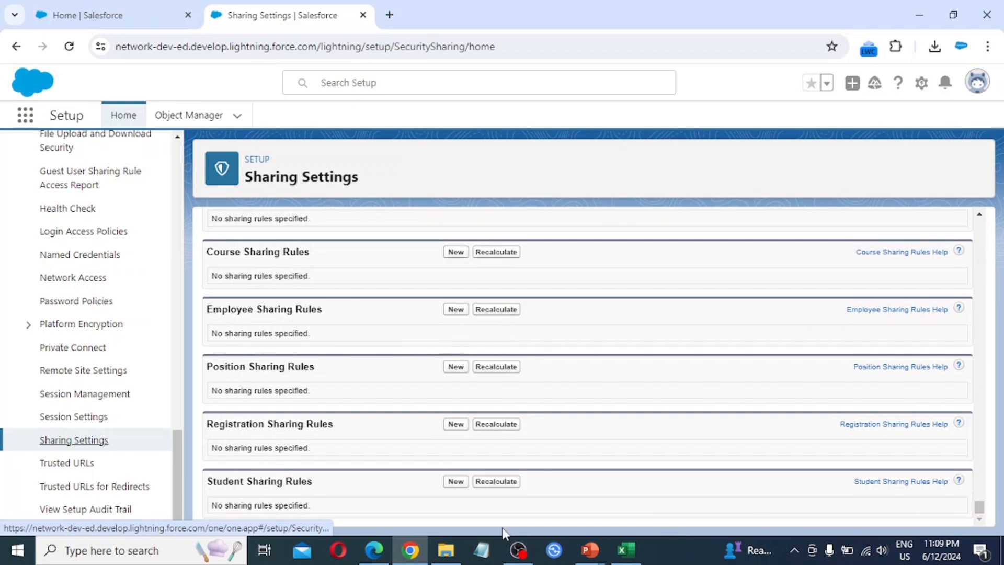
{"action": "left_click", "coordinate": [459, 482]}
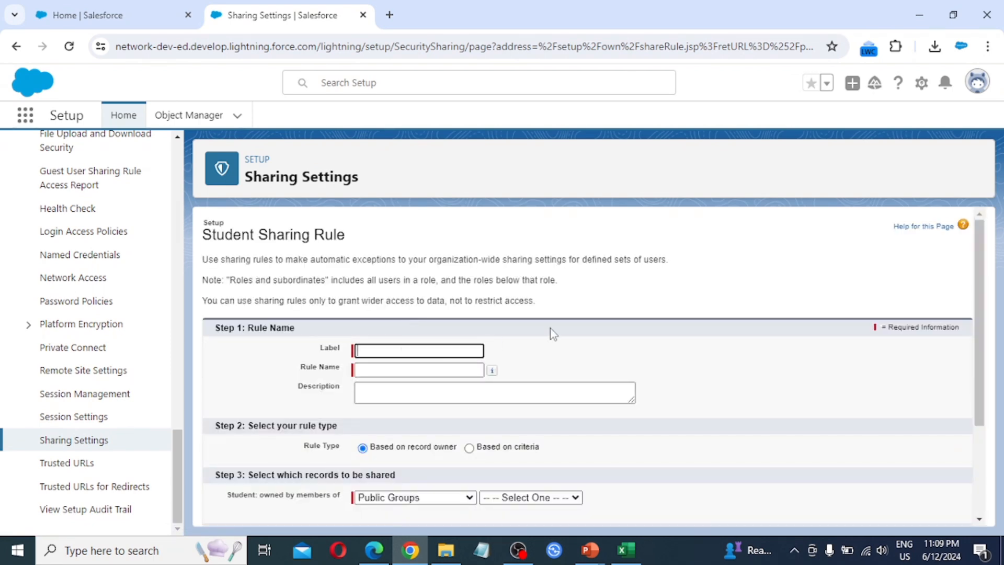
{"action": "scroll", "coordinate": [589, 331], "scroll_direction": "down", "scroll_amount": 2}
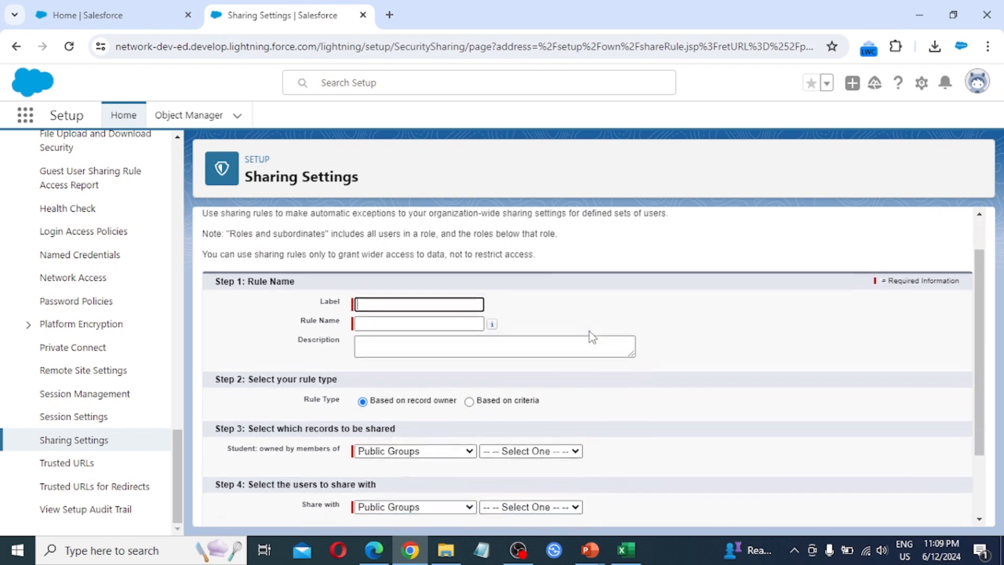
{"action": "scroll", "coordinate": [589, 331], "scroll_direction": "up", "scroll_amount": 1}
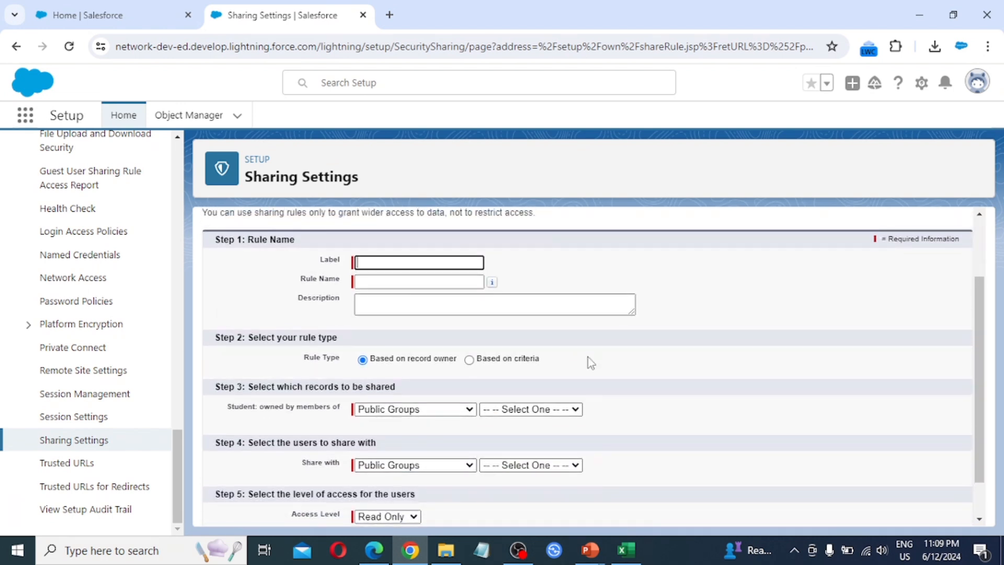
{"action": "scroll", "coordinate": [588, 356], "scroll_direction": "up", "scroll_amount": 2}
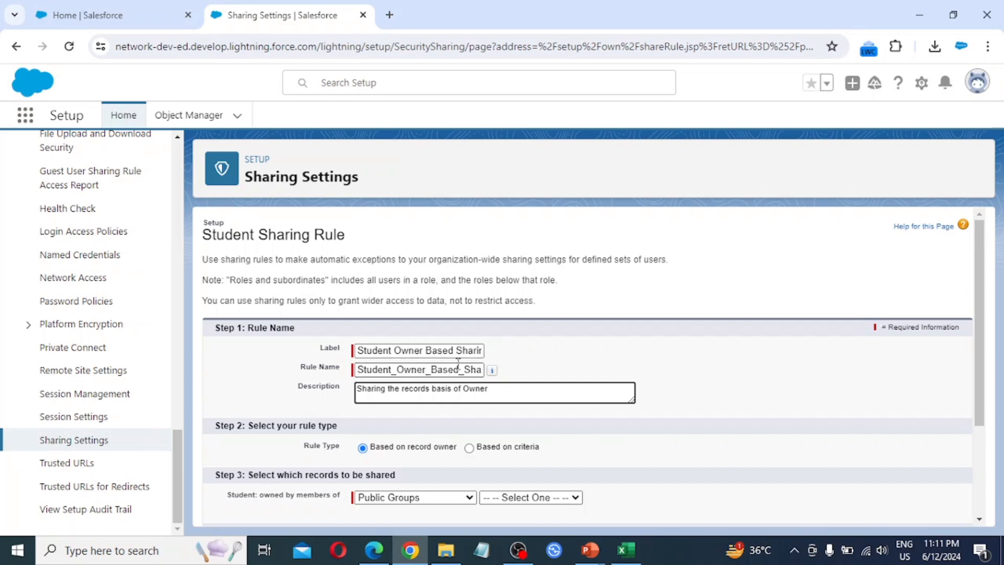
Set the rule to share Student records owned by members of the public group Public Group Demo.
{"action": "scroll", "coordinate": [510, 426], "scroll_direction": "down", "scroll_amount": 3}
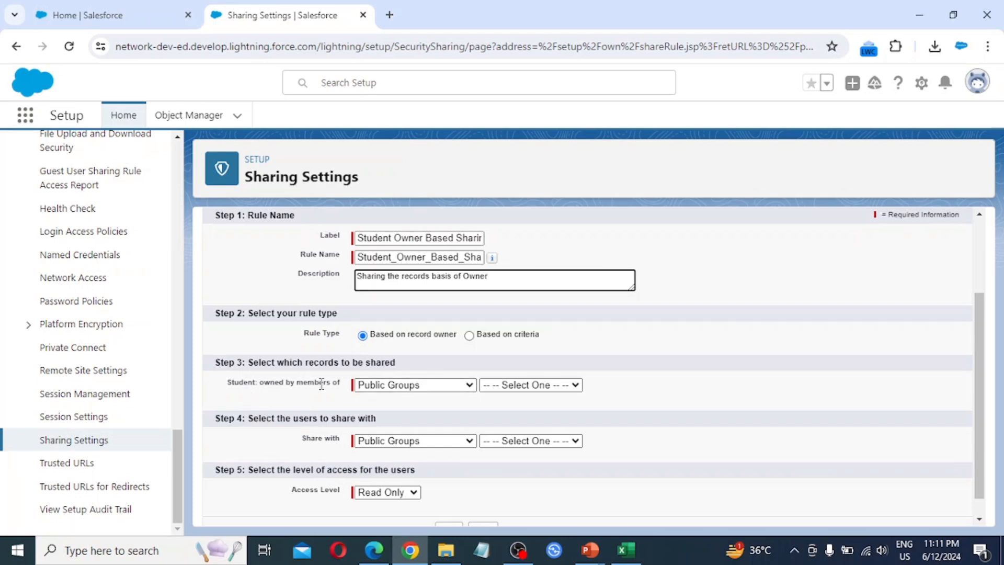
{"action": "left_click", "coordinate": [404, 386]}
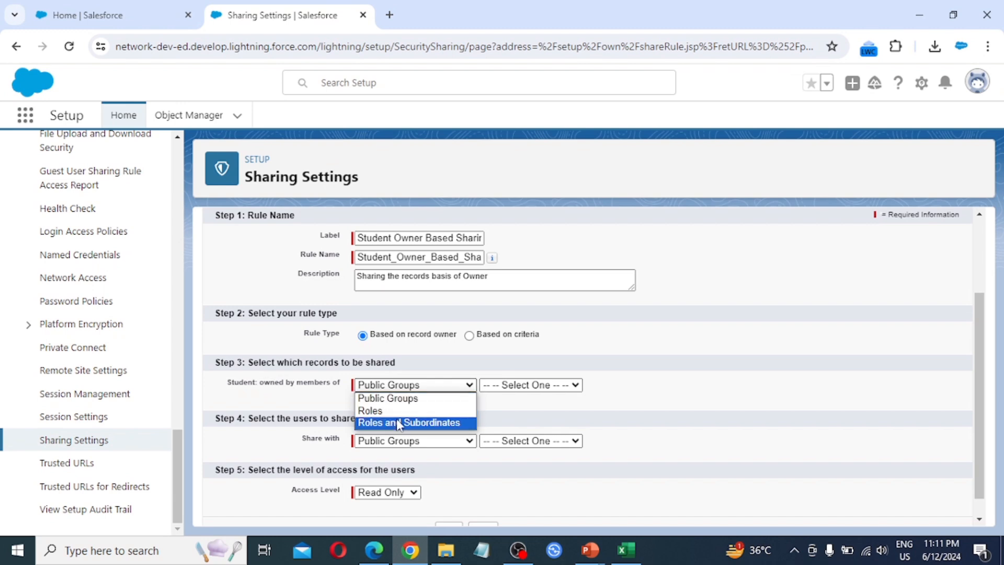
{"action": "left_click", "coordinate": [414, 403]}
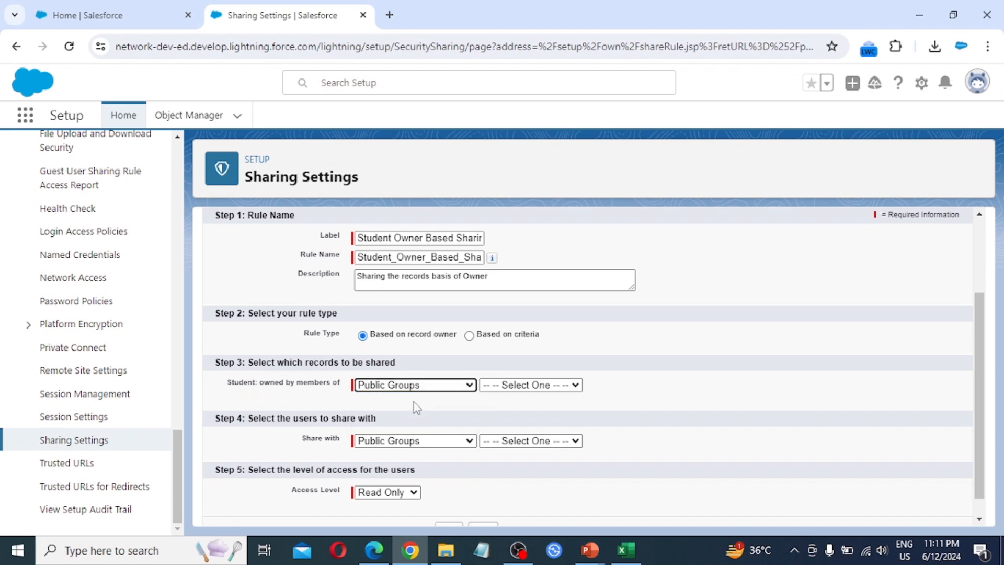
{"action": "left_click", "coordinate": [503, 390]}
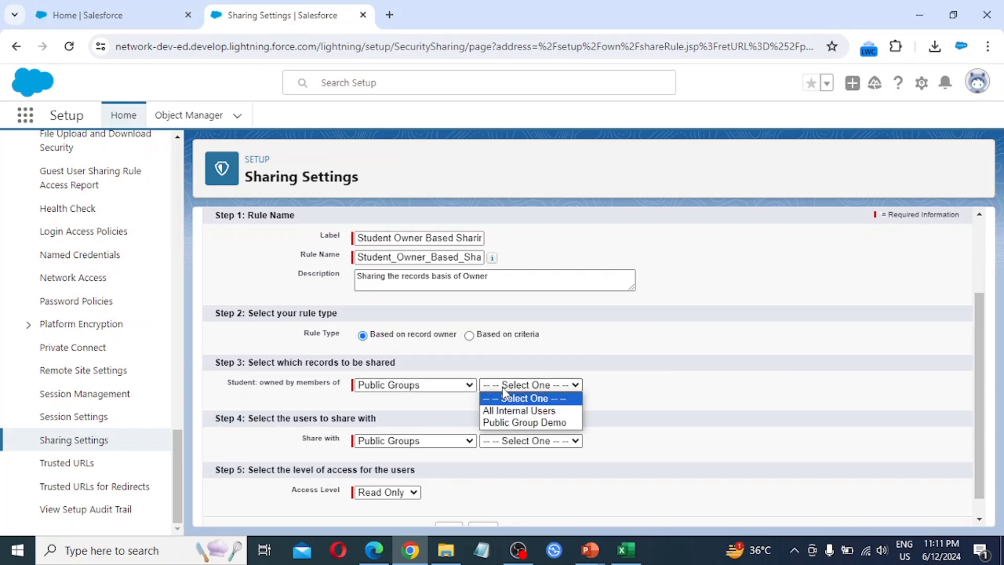
{"action": "left_click", "coordinate": [510, 425]}
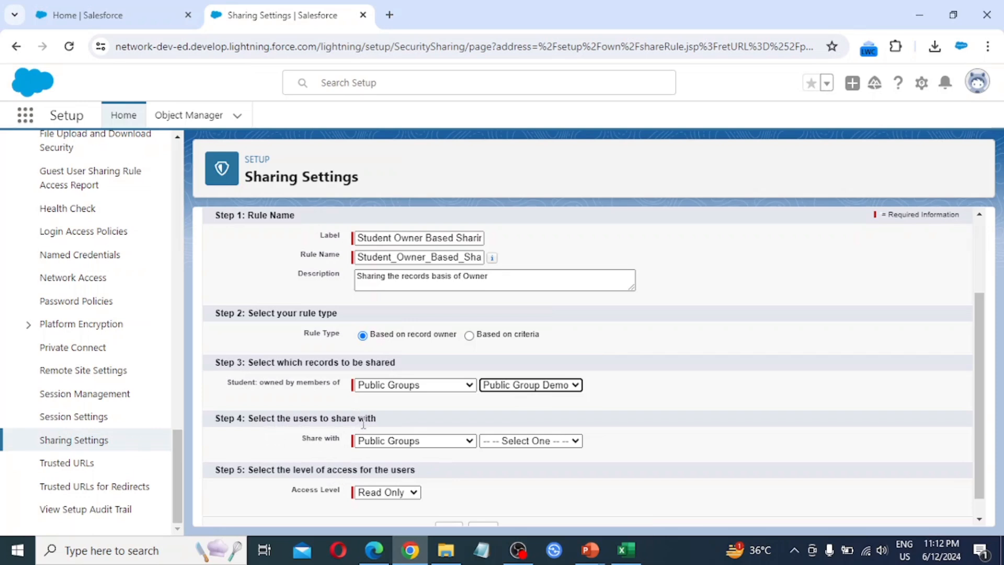
Share the selected Student records with users in the Director role.
{"action": "left_click", "coordinate": [399, 440]}
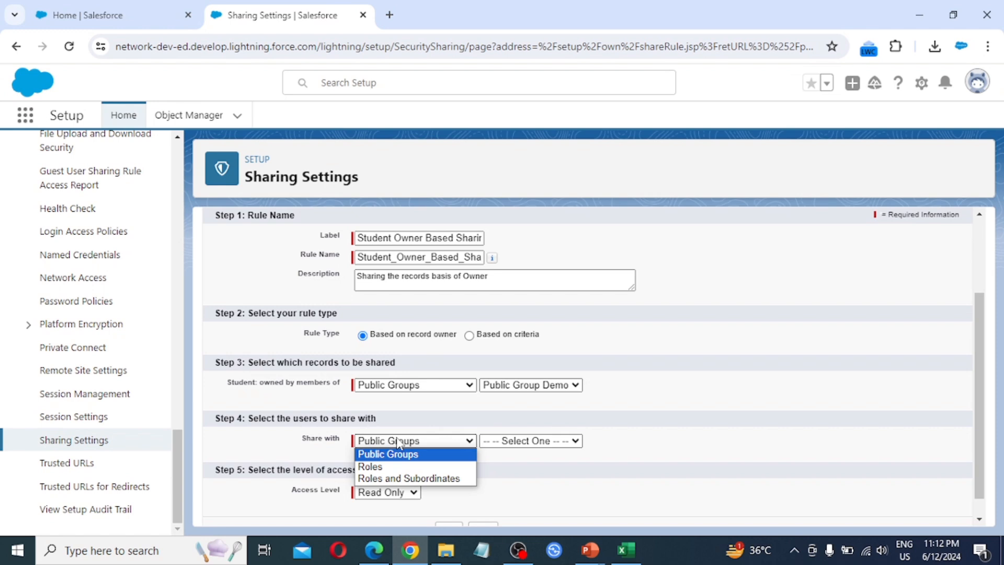
{"action": "left_click", "coordinate": [397, 467]}
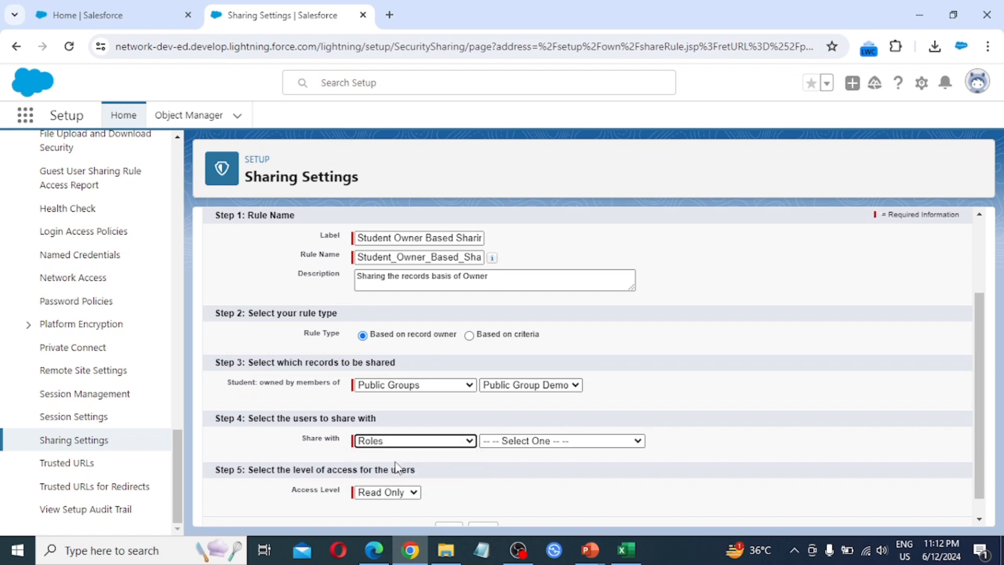
{"action": "left_click", "coordinate": [534, 447]}
{"action": "scroll", "coordinate": [530, 408], "scroll_direction": "down", "scroll_amount": 1}
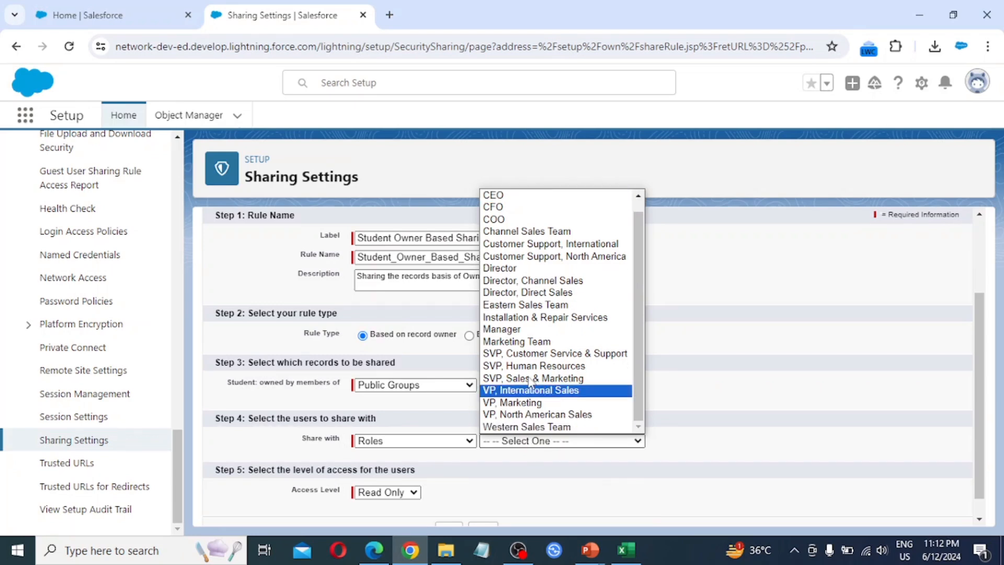
{"action": "left_click", "coordinate": [523, 269]}
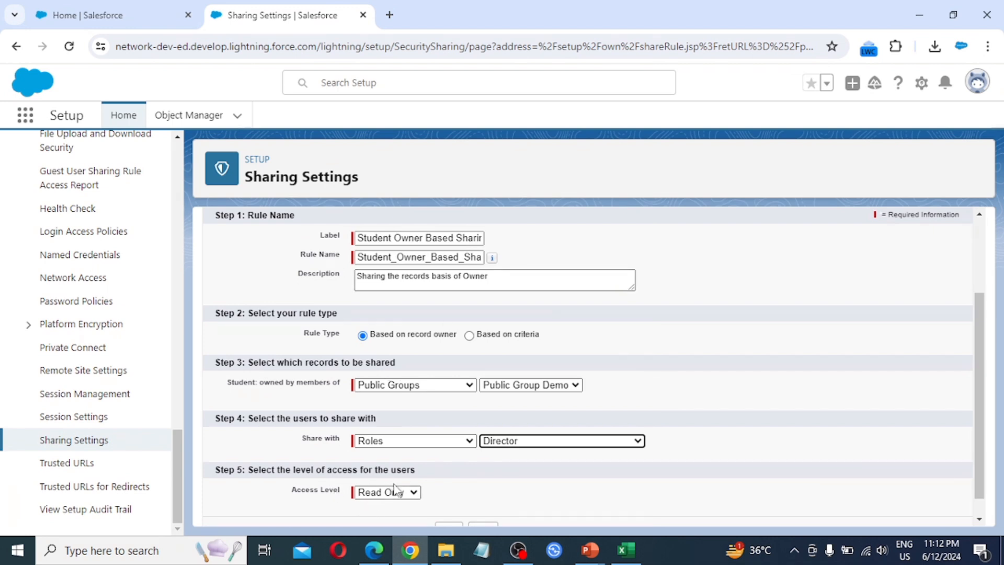
Grant Read/Write access in the sharing rule, then save it and accept the sharing recalculation.
{"action": "scroll", "coordinate": [393, 491], "scroll_direction": "down", "scroll_amount": 1}
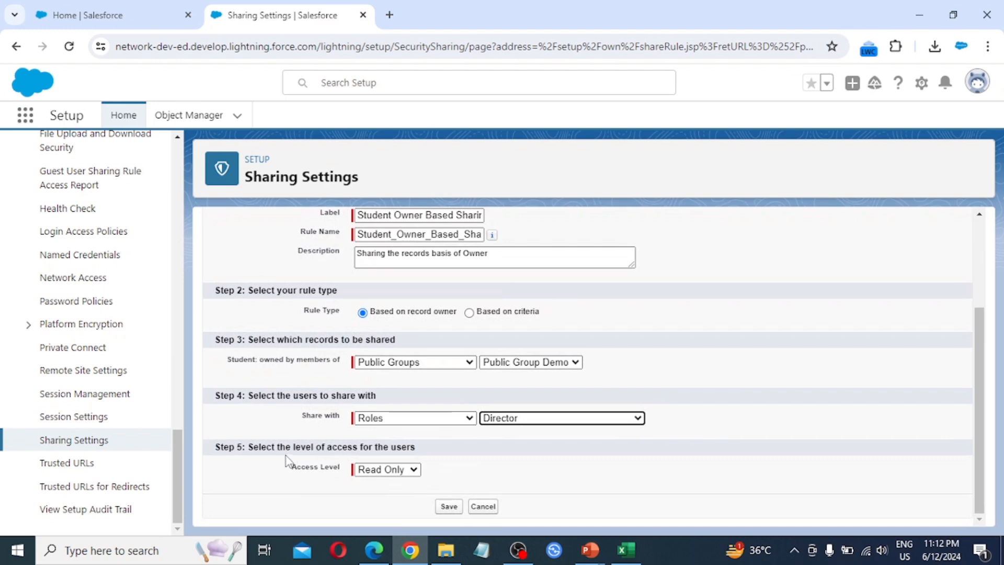
{"action": "left_click", "coordinate": [413, 470]}
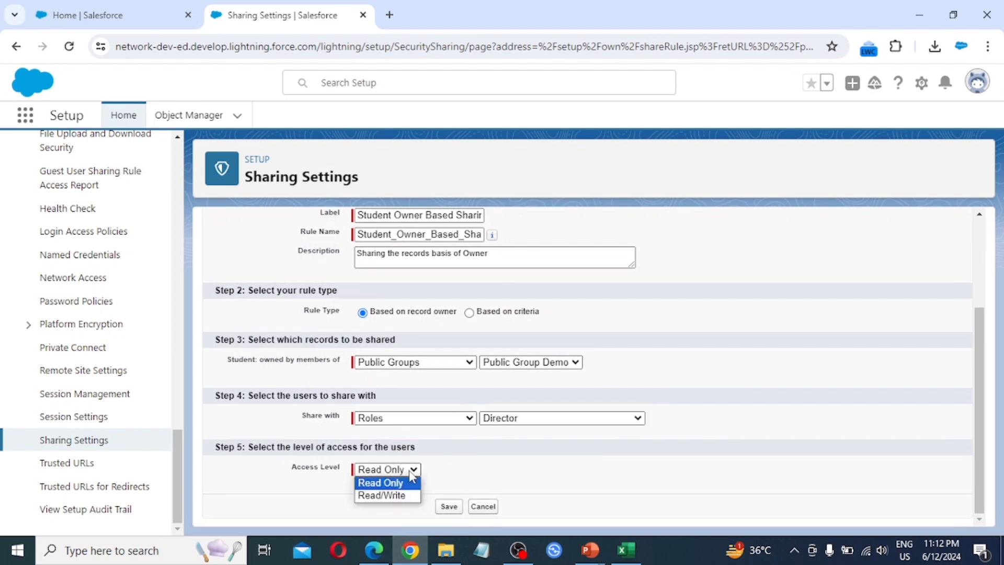
{"action": "left_click", "coordinate": [394, 495]}
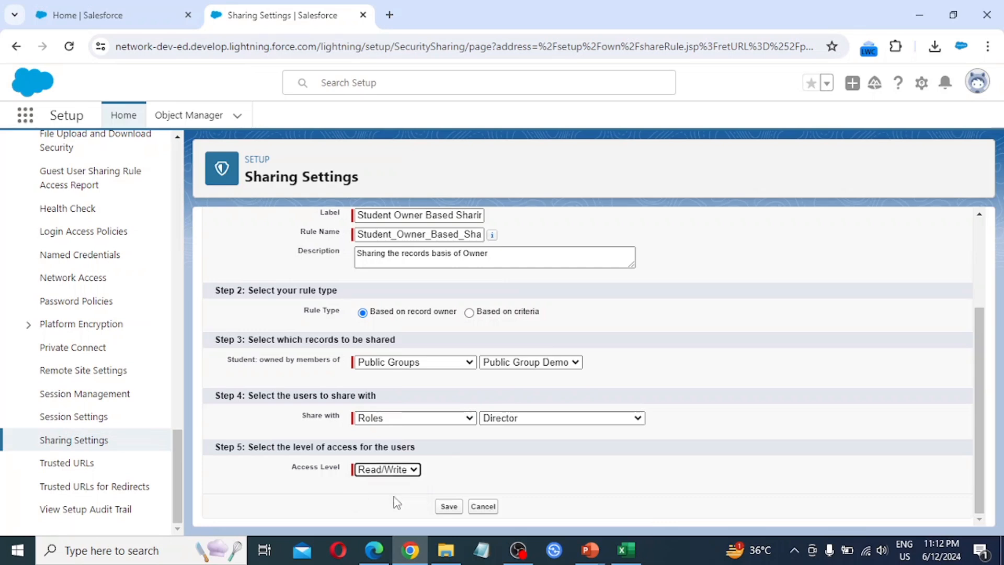
{"action": "left_click", "coordinate": [448, 506]}
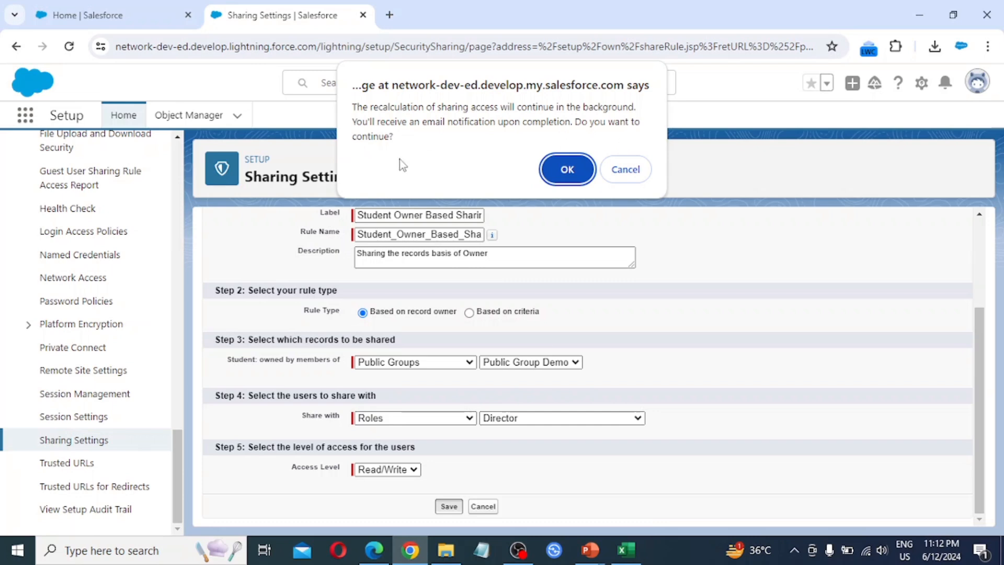
{"action": "left_click", "coordinate": [567, 169]}
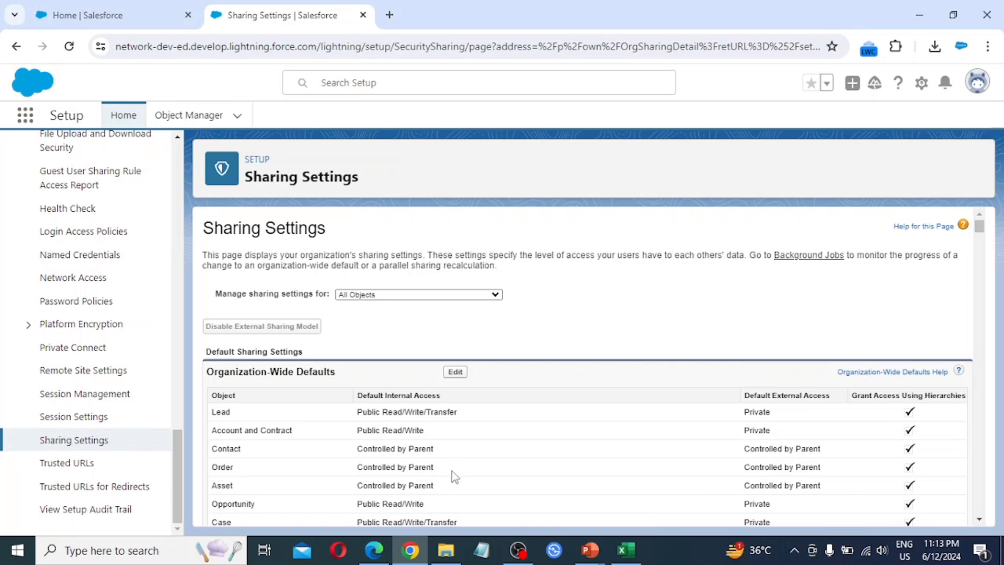
Switch to Edge, log in to Salesforce with the filled-in user credentials and view the Students list.
{"action": "left_click", "coordinate": [377, 550]}
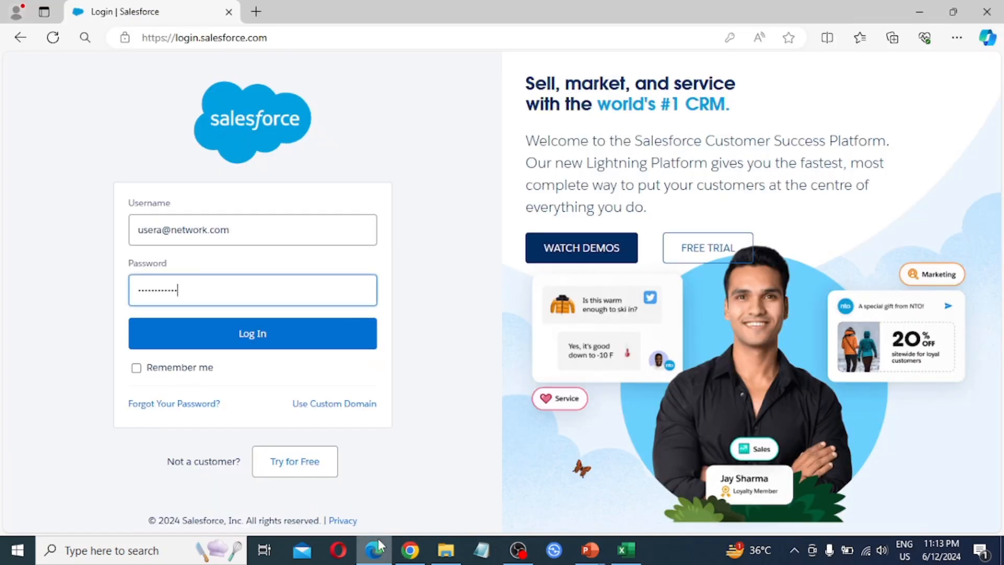
{"action": "left_click", "coordinate": [268, 338]}
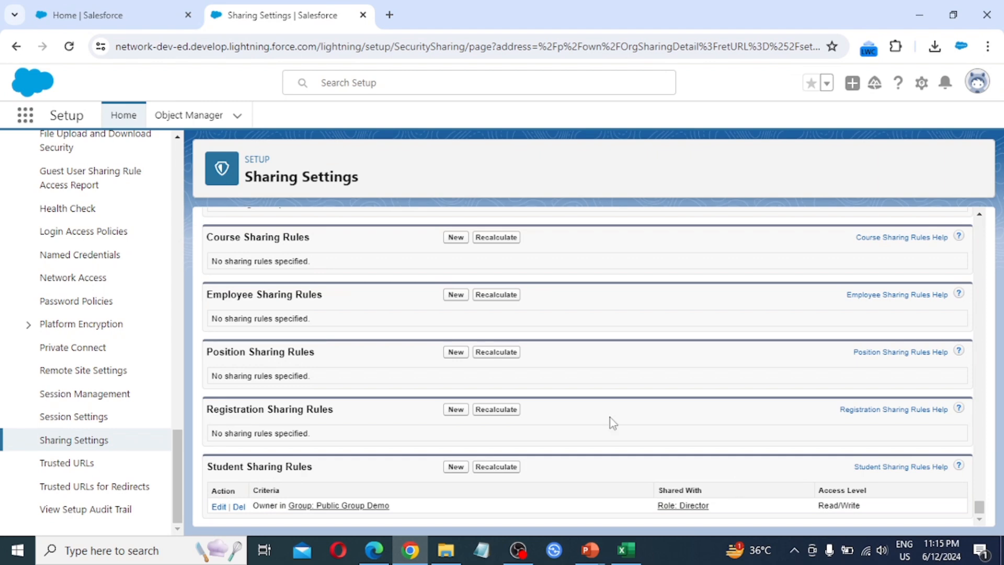
{"action": "key", "text": "alt+Tab"}
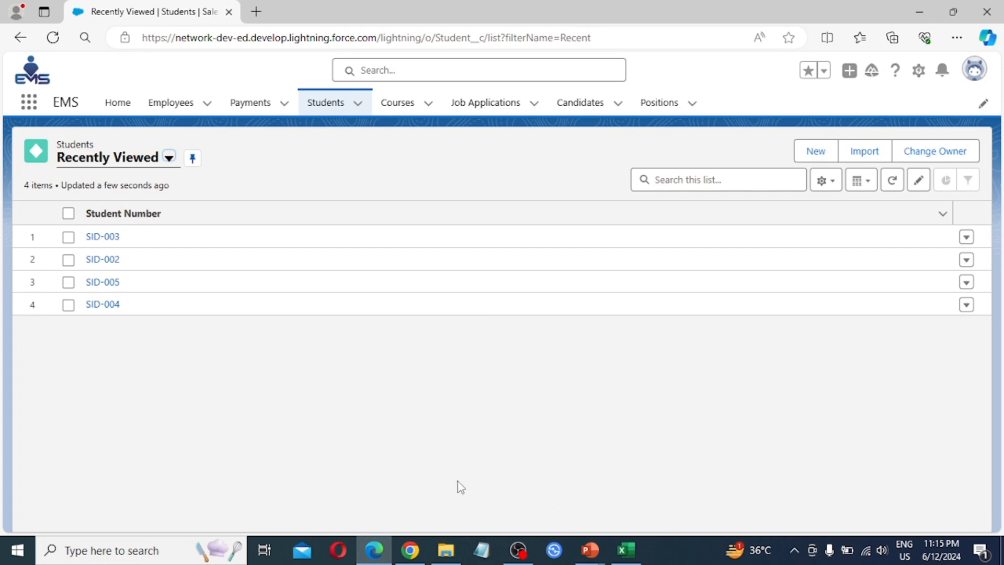
Switch to Chrome and open the Users list from the Administration section of Setup in a new tab.
{"action": "mouse_move", "coordinate": [418, 559]}
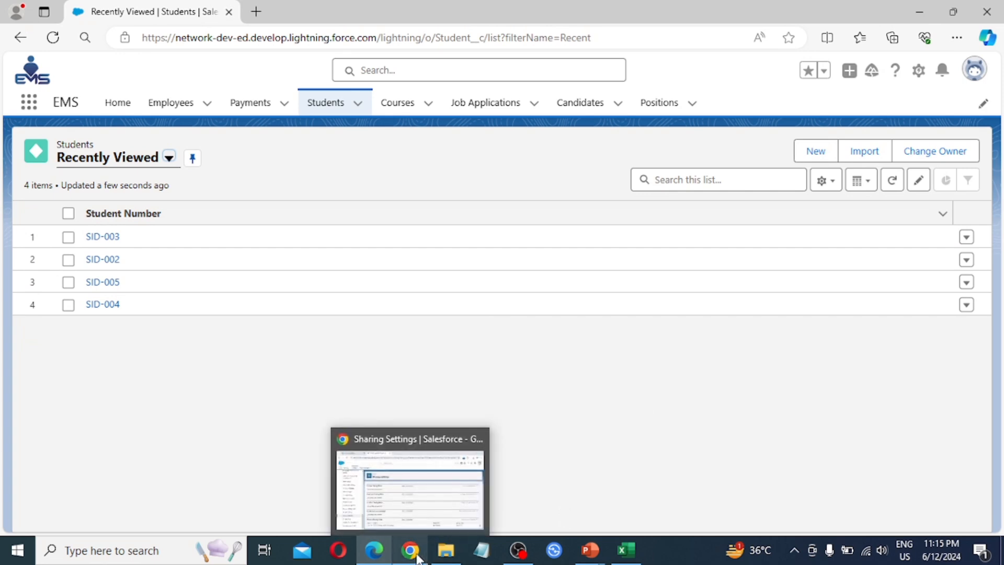
{"action": "left_click", "coordinate": [410, 486]}
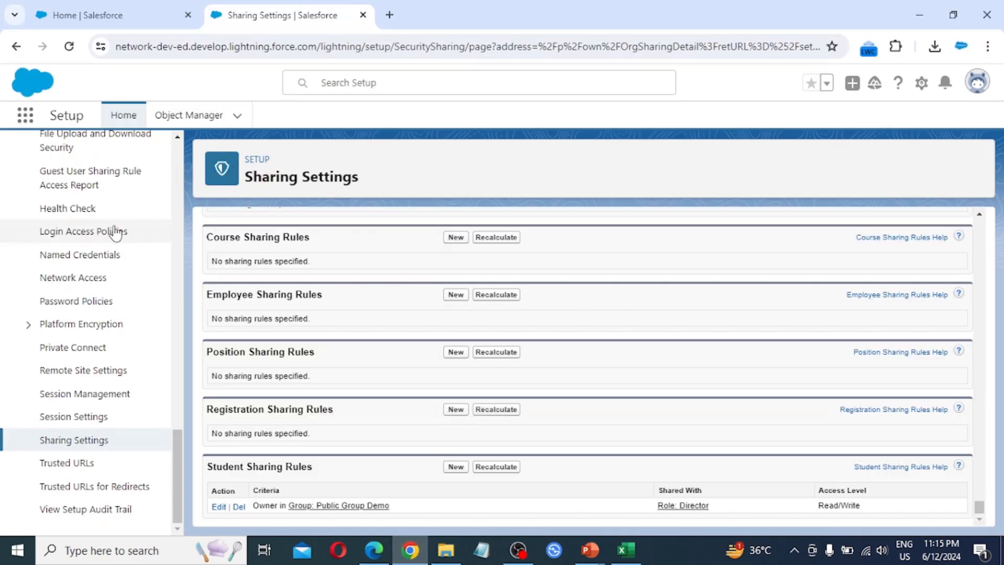
{"action": "scroll", "coordinate": [99, 227], "scroll_direction": "up", "scroll_amount": 15}
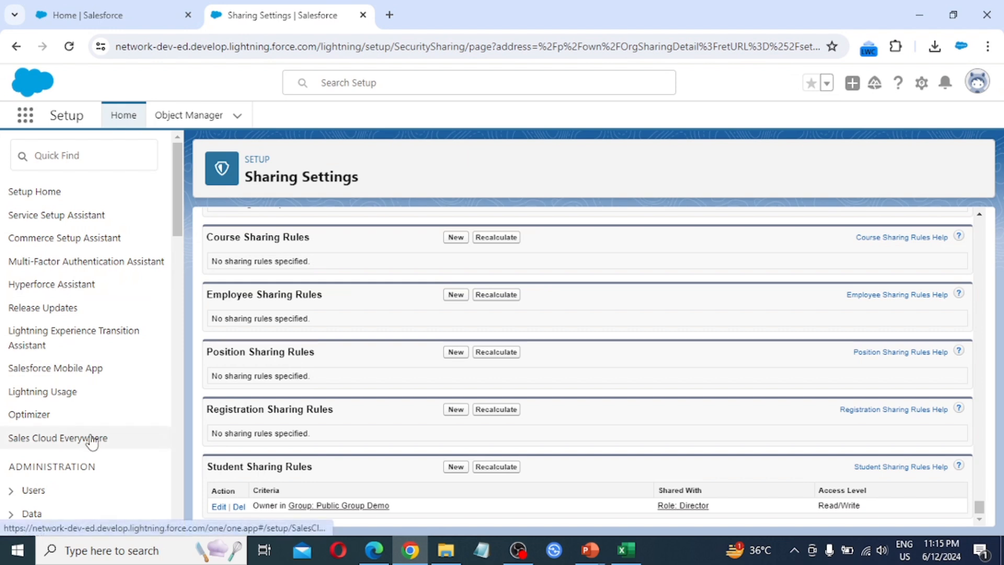
{"action": "scroll", "coordinate": [90, 439], "scroll_direction": "down", "scroll_amount": 4}
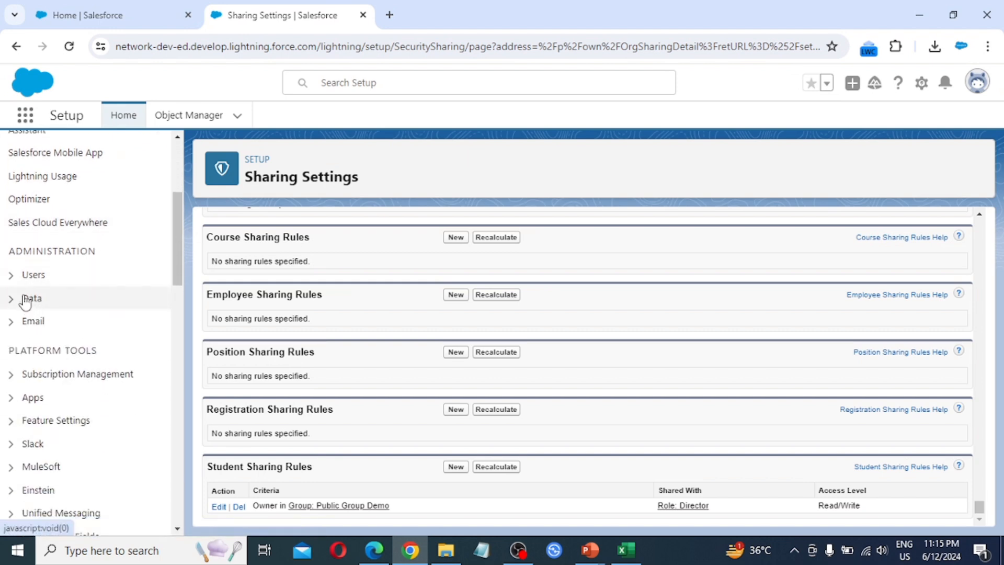
{"action": "left_click", "coordinate": [11, 276]}
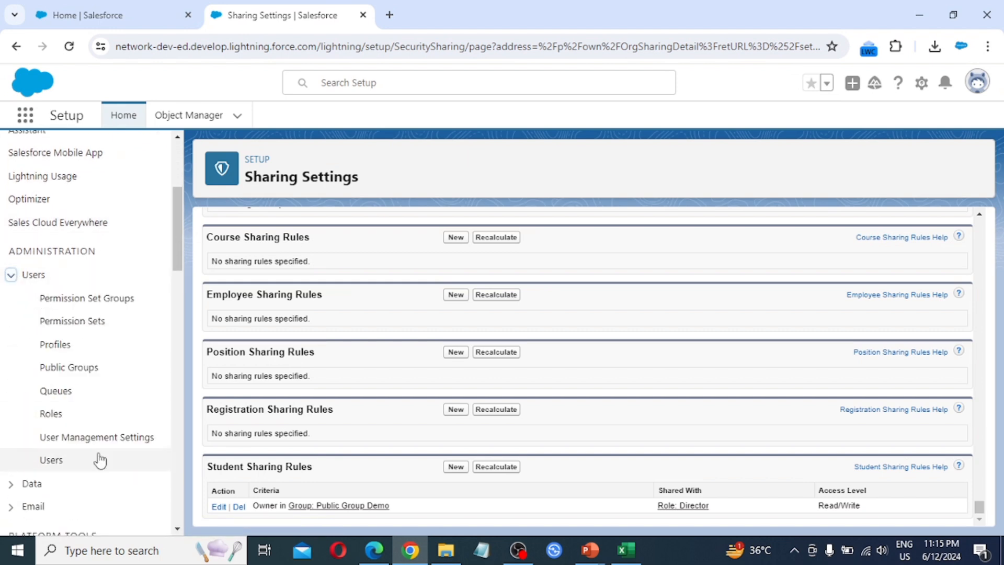
{"action": "right_click", "coordinate": [57, 463]}
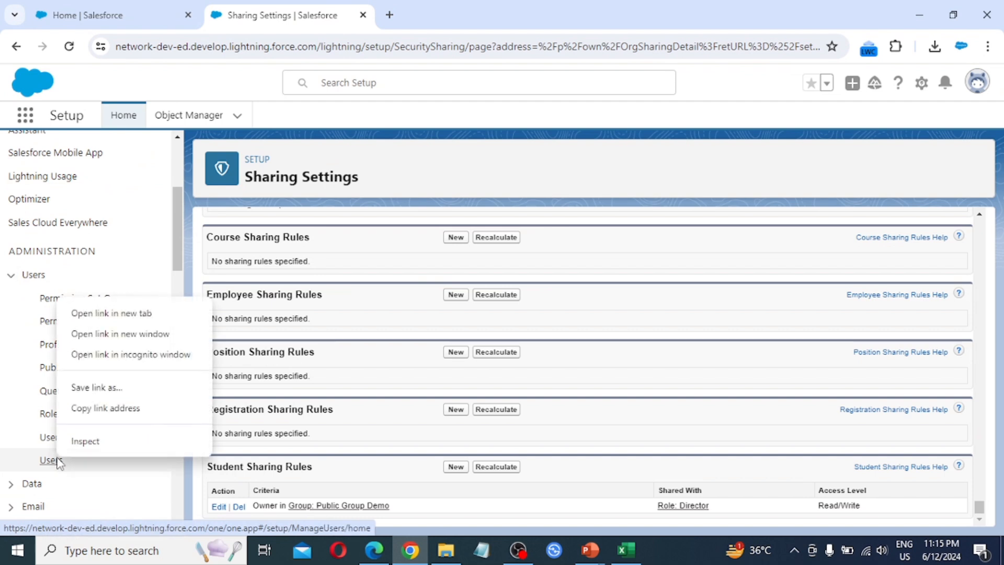
{"action": "left_click", "coordinate": [103, 320]}
{"action": "left_click", "coordinate": [458, 4]}
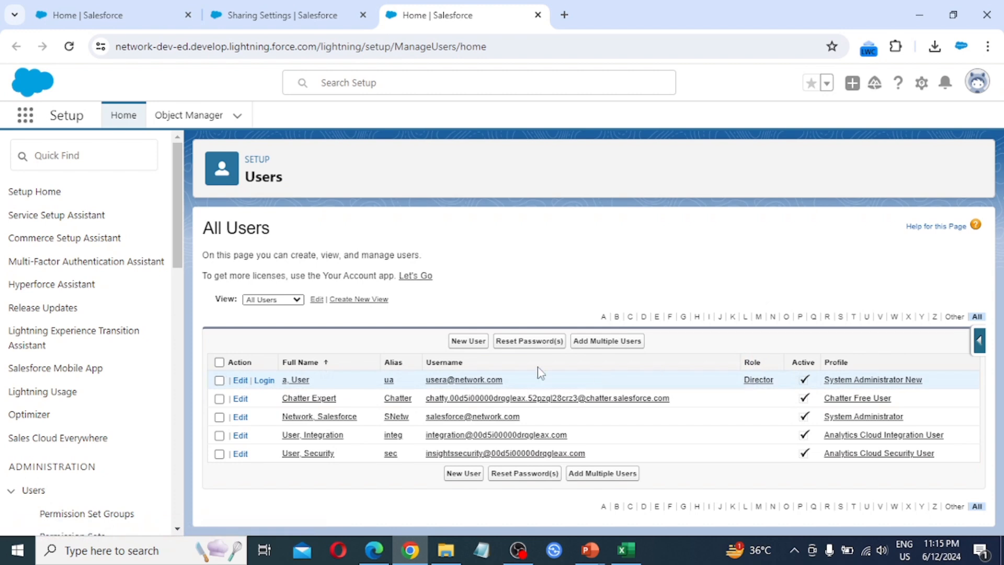
Edit the user assigned to the Director role, set the Role to <None Specified> and save the record.
{"action": "left_click", "coordinate": [241, 382]}
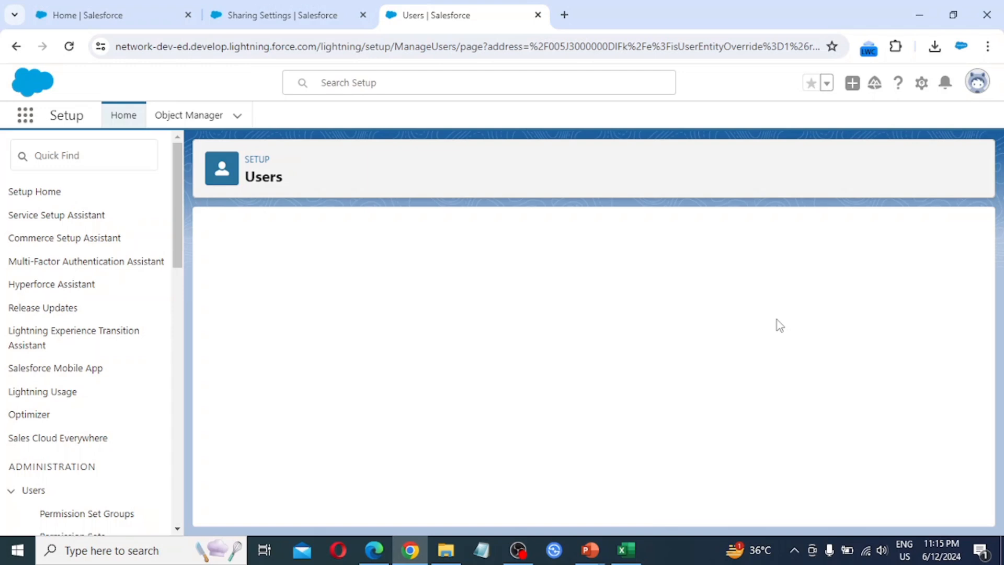
{"action": "left_click", "coordinate": [831, 314]}
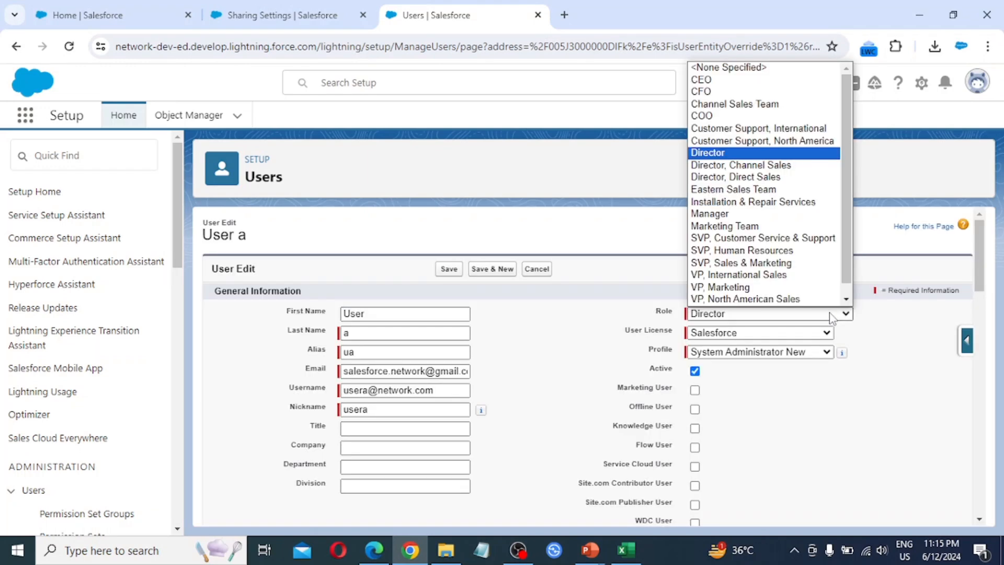
{"action": "left_click", "coordinate": [762, 78]}
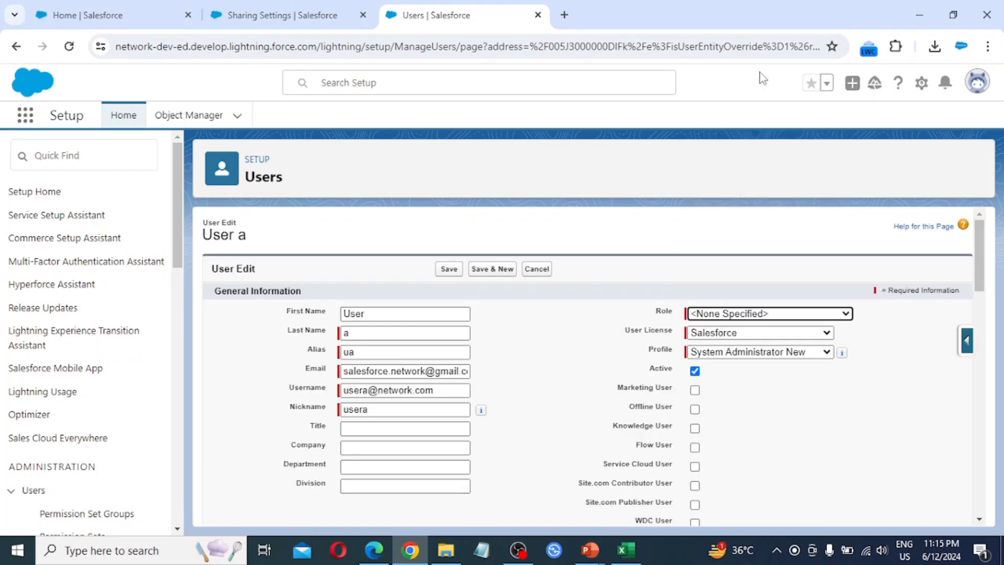
{"action": "left_click", "coordinate": [444, 269]}
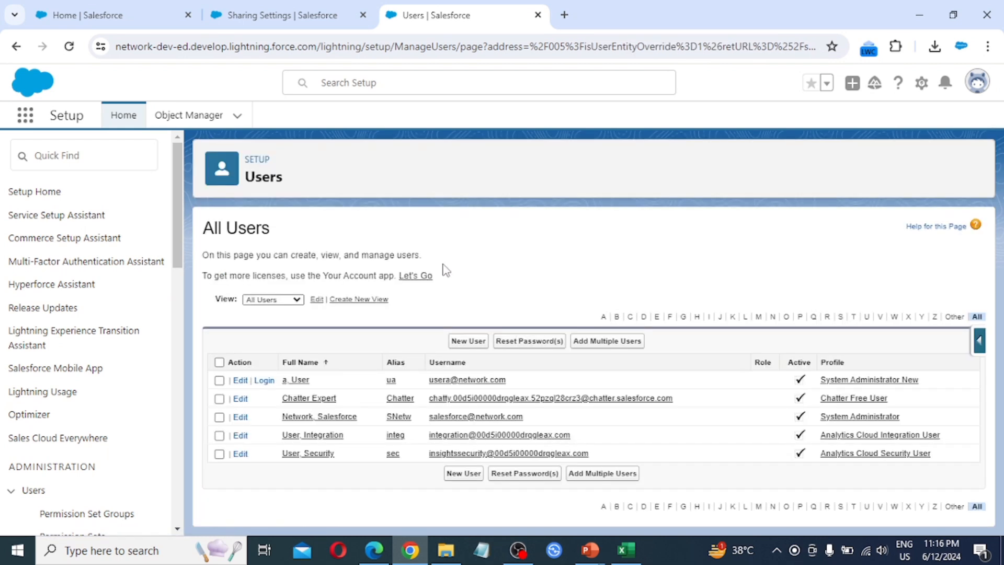
Switch to Edge, check which user is logged in and reload the recently viewed Students list.
{"action": "left_click", "coordinate": [374, 550]}
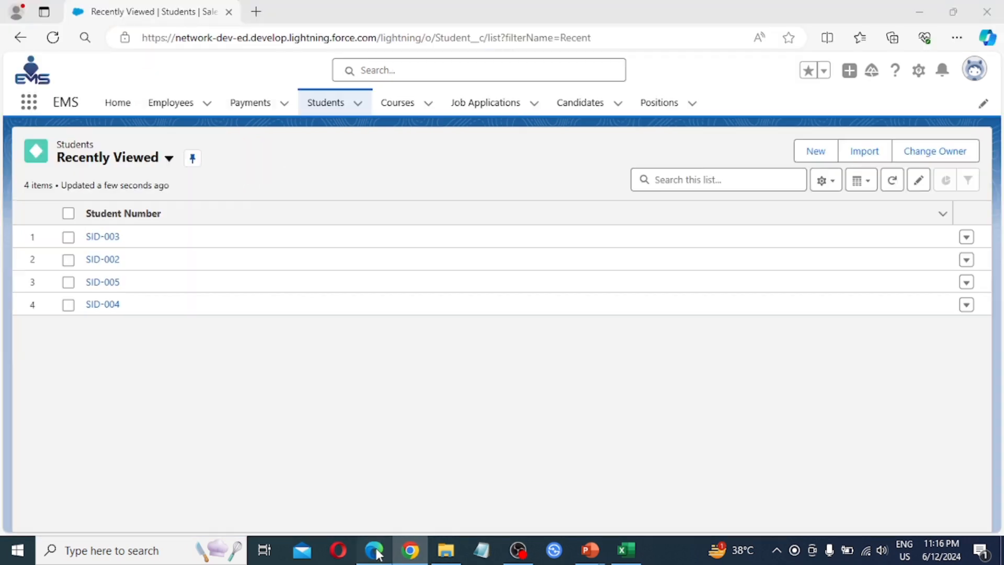
{"action": "left_click", "coordinate": [972, 73]}
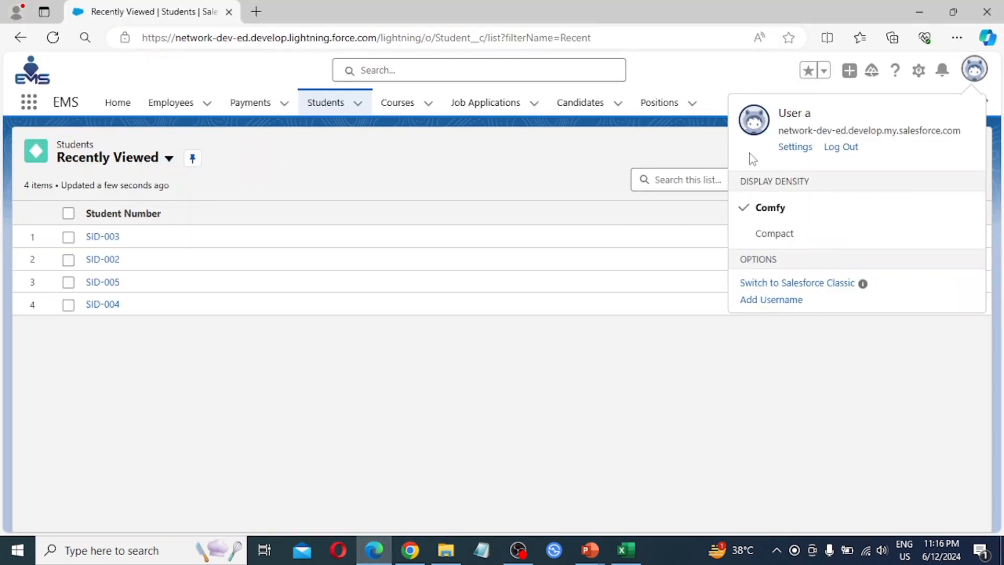
{"action": "left_click", "coordinate": [53, 39]}
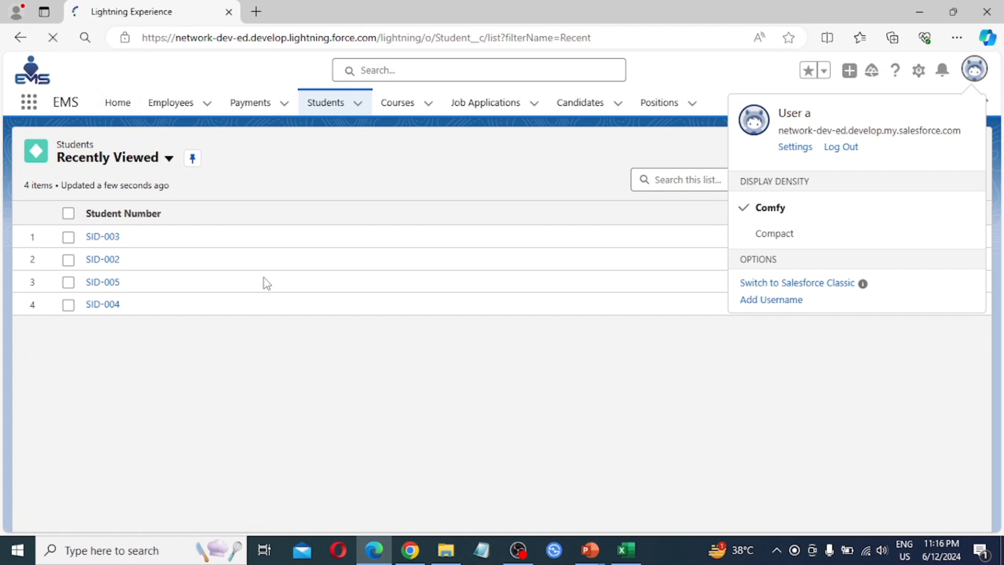